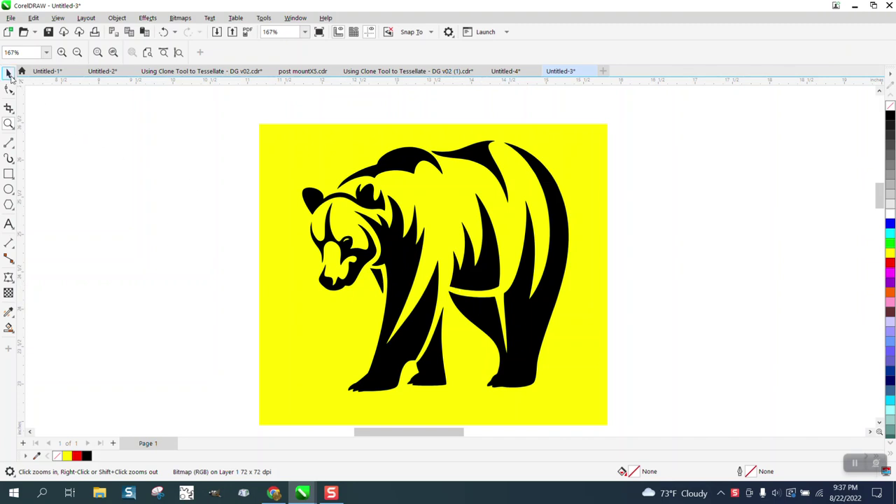
Step: Move the bear-and-cub bitmap to about X -11.2, Y 27.2 in, slightly overlapping the page edge
key("space")
key("ctrl+z")
scroll(430, 221, "down", 6)
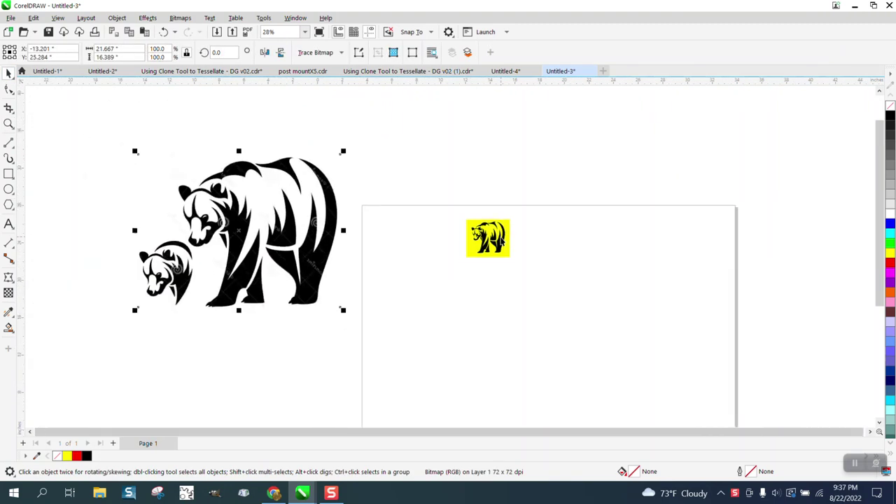
left_click_drag(328, 240, 344, 224)
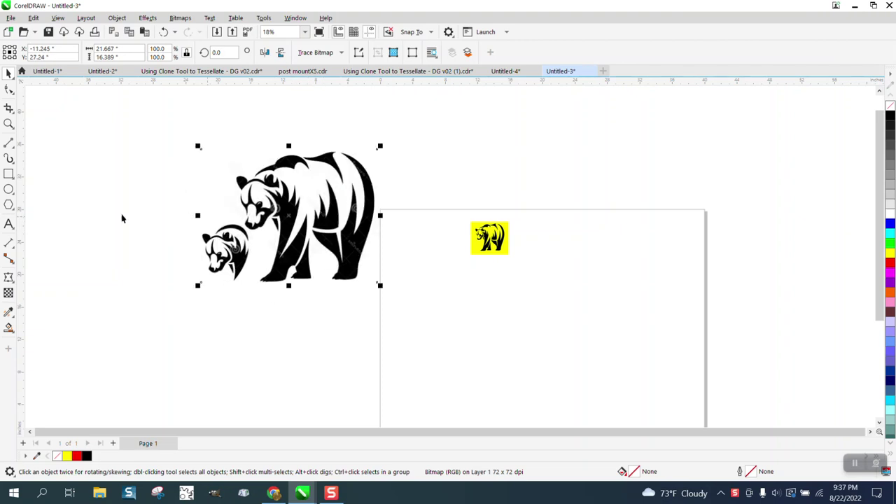
Step: Draw a rectangle about 30.1 by 19.5 in around the bear-and-cub bitmap and fill it yellow
left_click(10, 175)
mouse_move(172, 137)
left_mouse_down()
mouse_move(343, 263)
mouse_move(417, 296)
left_mouse_up()
left_click(889, 255)
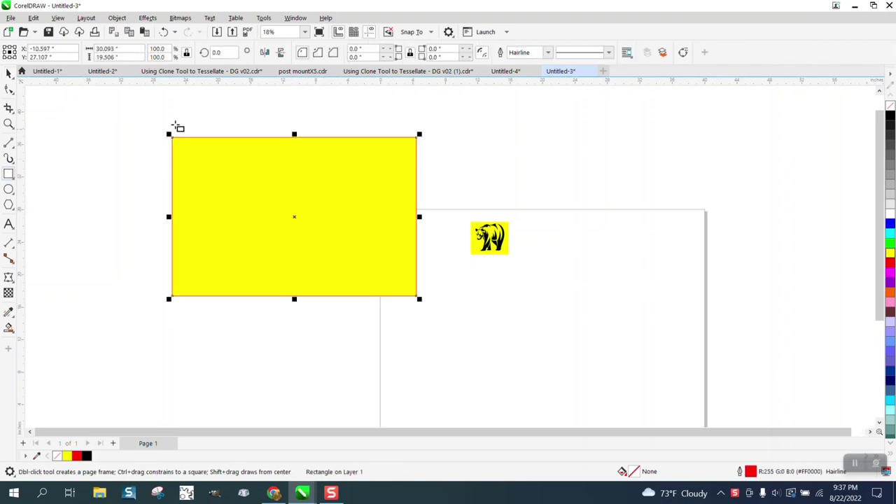
Step: Send the yellow rectangle behind the bear-and-cub bitmap
left_click(117, 18)
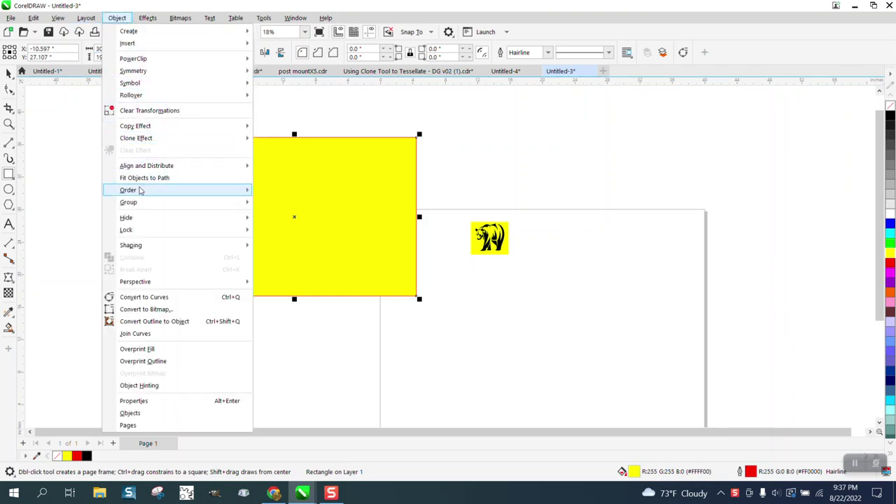
mouse_move(142, 190)
left_click(278, 207)
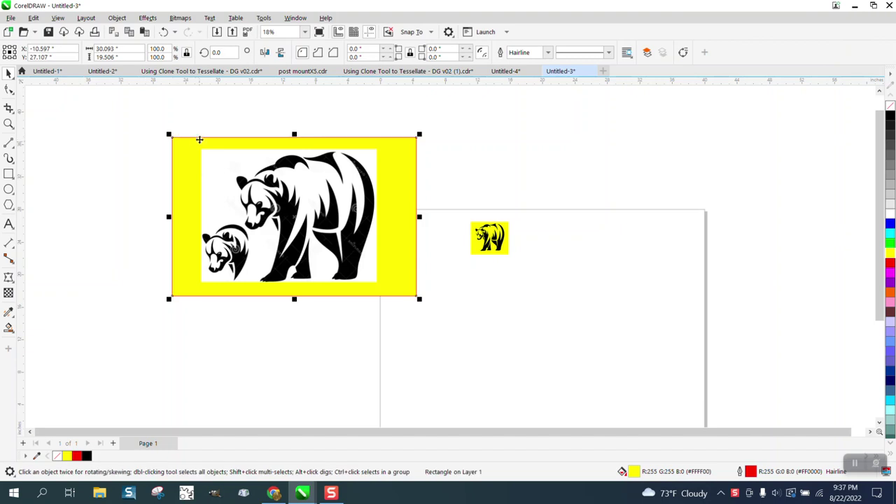
Step: Crop the bitmap around the large bear to an area about 18.3 by 16.1 in
left_click(227, 157)
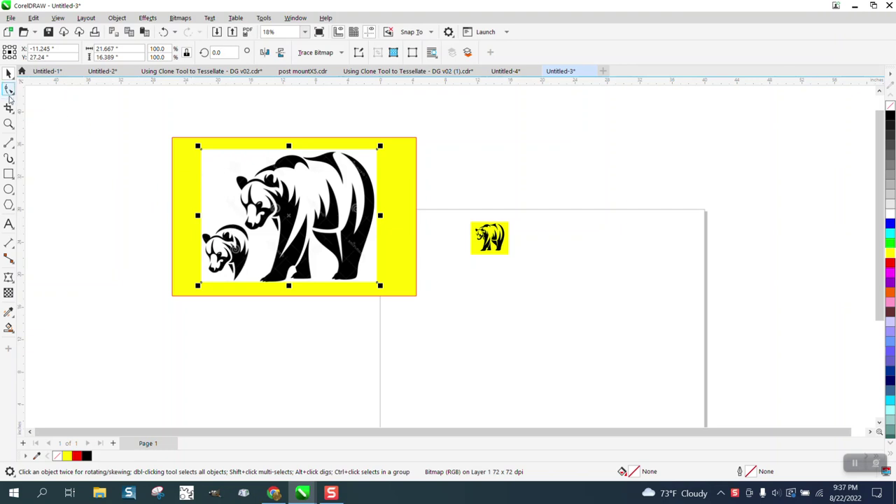
left_click(14, 114)
left_click(43, 109)
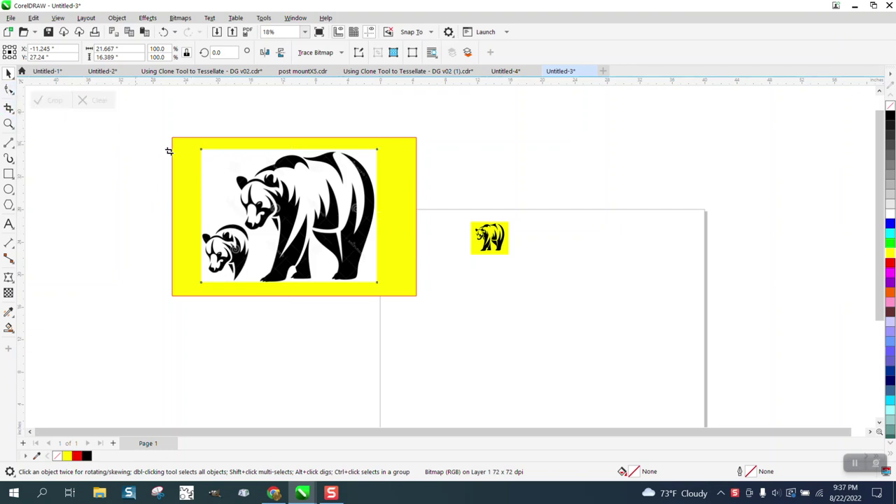
left_click_drag(228, 153, 375, 280)
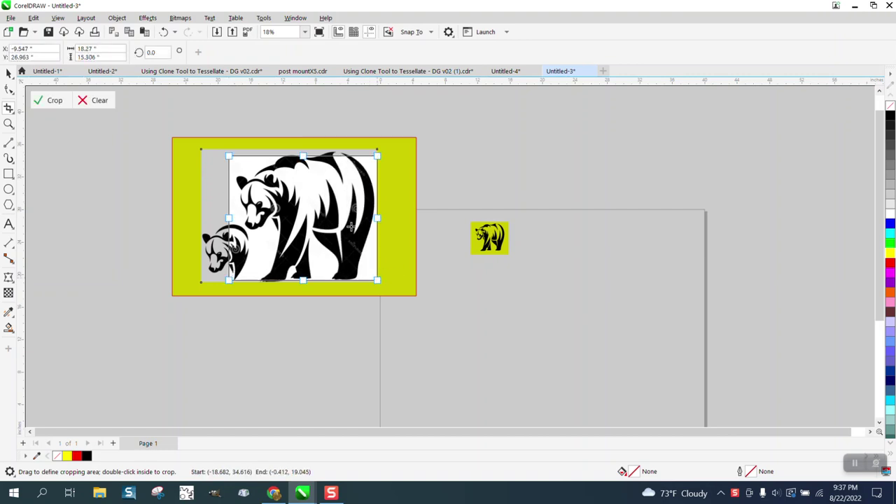
left_click_drag(302, 155, 302, 149)
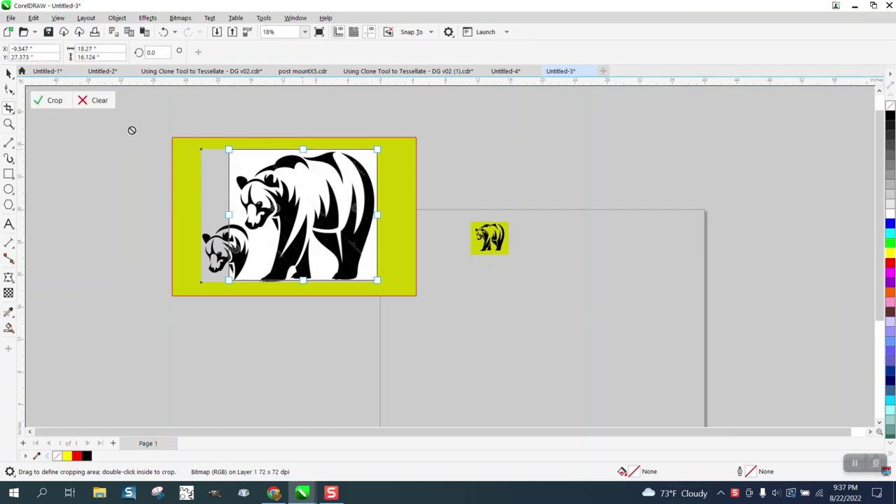
left_click(53, 101)
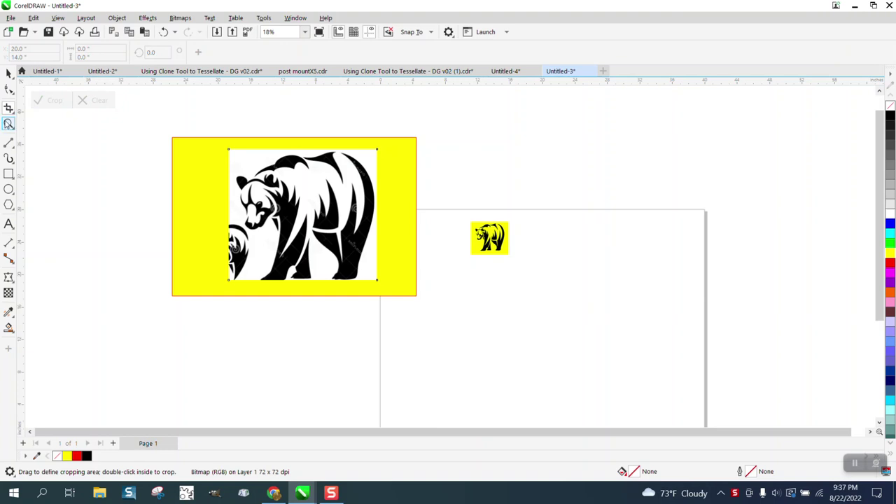
Step: Add nodes on the bitmap's left and bottom edges and pull the lower-left corner node in beneath the muzzle to cut away the cub
left_click(9, 124)
left_click_drag(212, 208, 350, 305)
left_click(9, 89)
double_click(270, 136)
double_click(371, 339)
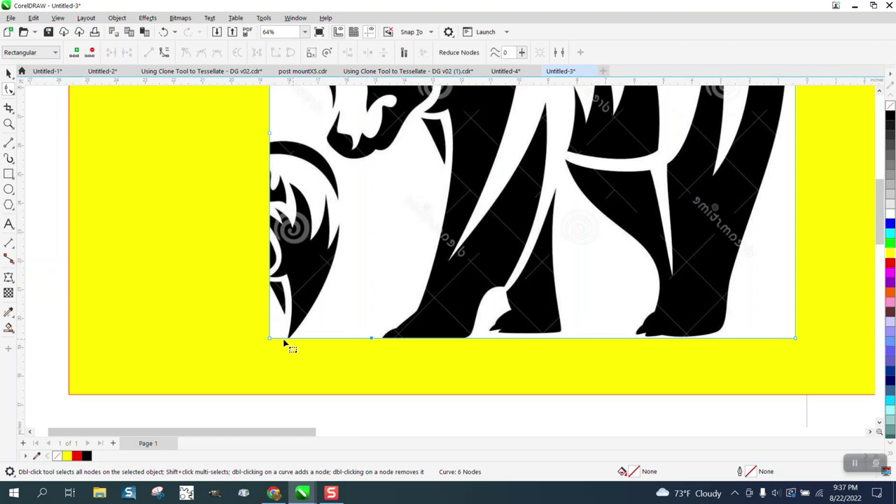
left_click_drag(271, 339, 342, 161)
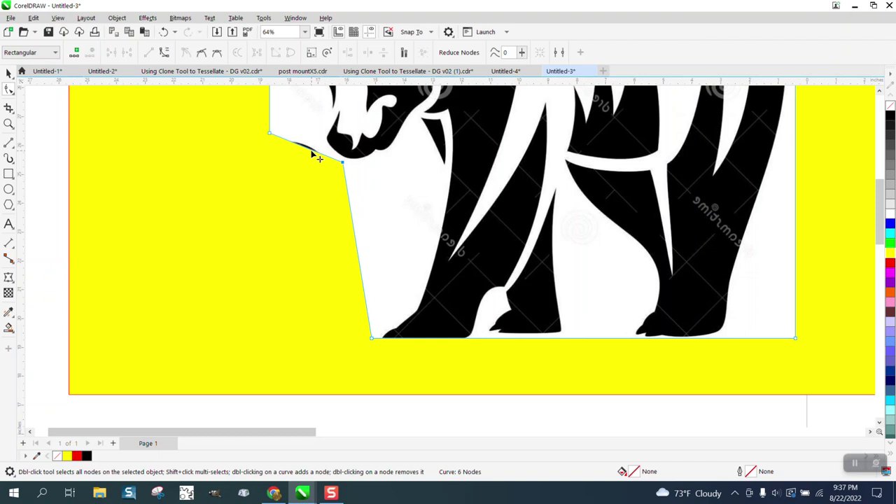
Step: Shift the two outline nodes around the bear's muzzle inward to trim off the remaining sliver of the cub
left_click_drag(306, 144, 348, 165)
scroll(347, 194, "down", 2)
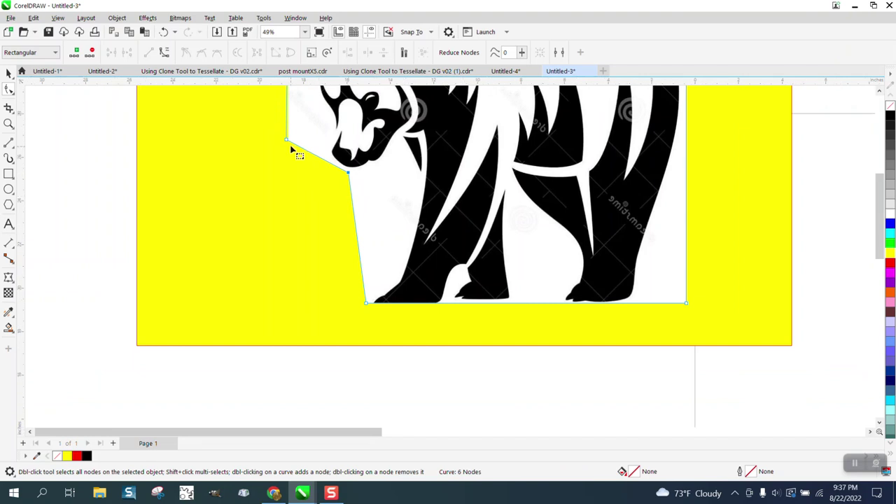
left_click_drag(288, 140, 305, 152)
scroll(299, 223, "down", 2)
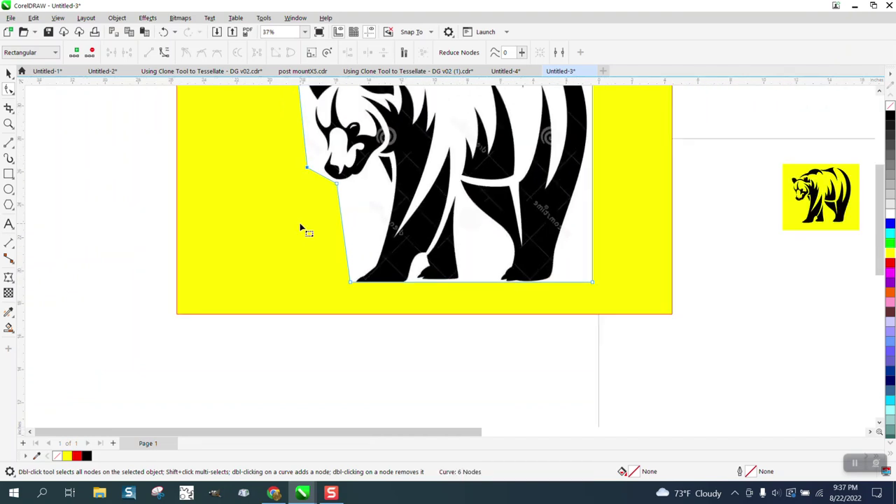
scroll(301, 229, "down", 1)
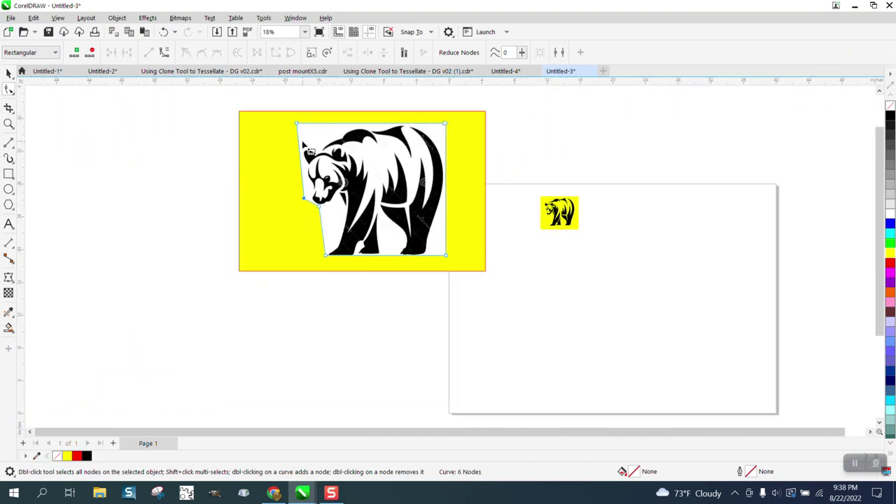
Step: Scale the trimmed bear bitmap down to about 2.24 by 1.98 in
left_click(9, 74)
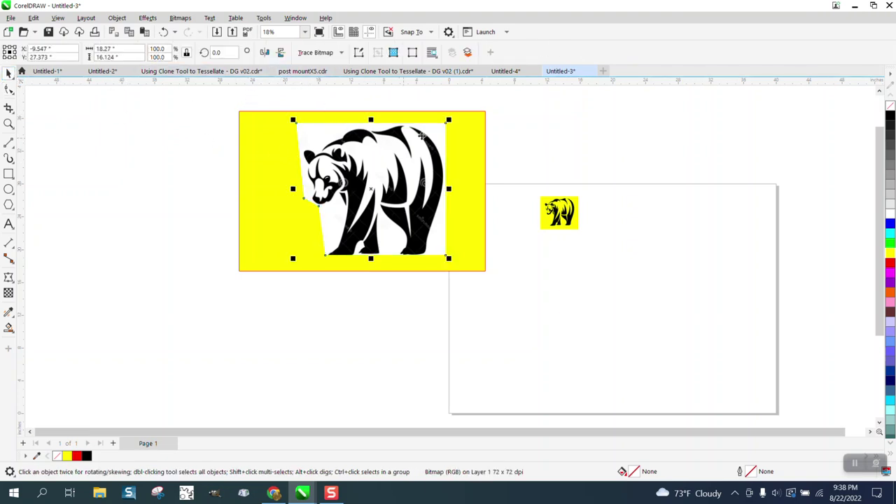
left_click_drag(449, 120, 444, 210)
left_click(9, 123)
left_click(8, 72)
left_click(319, 192)
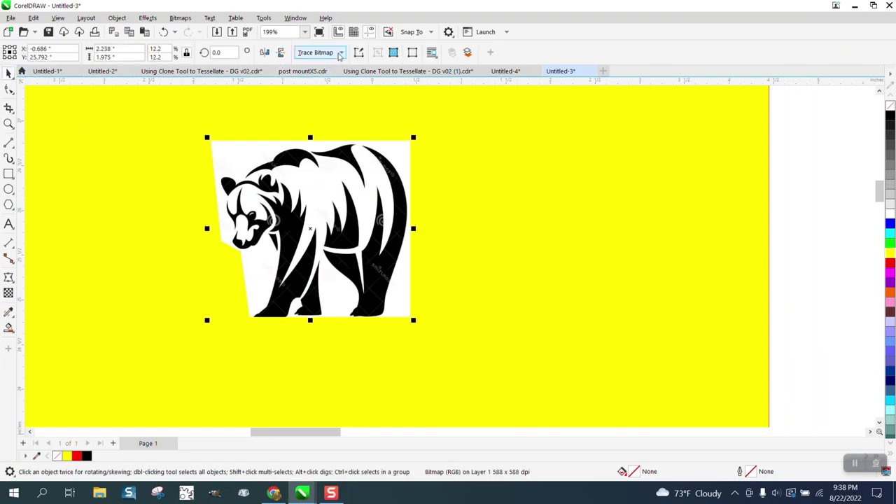
left_click(340, 55)
mouse_move(339, 98)
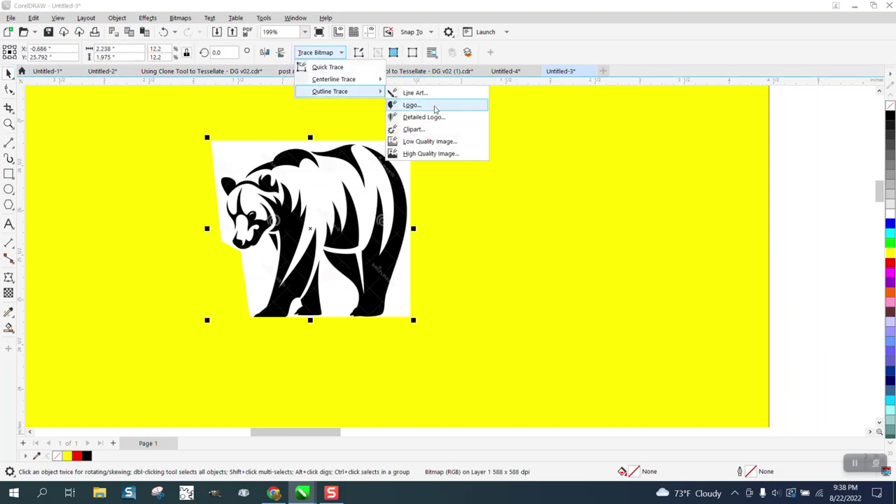
left_click(411, 129)
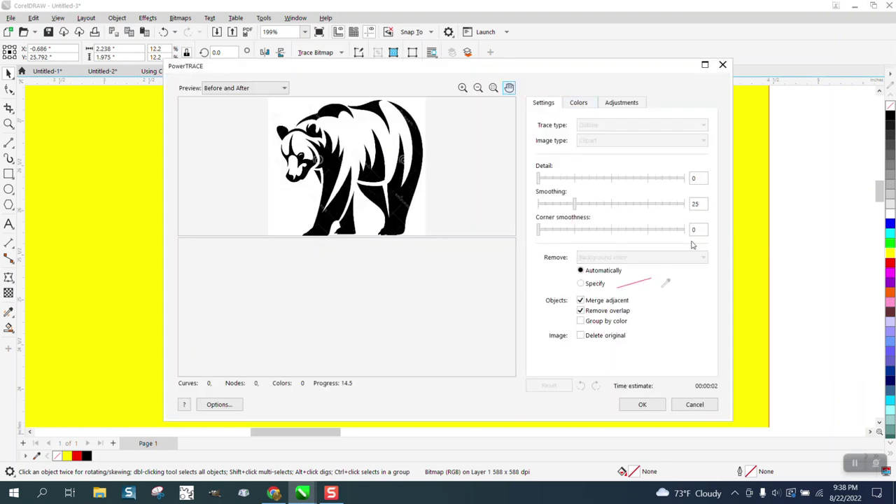
left_click(693, 404)
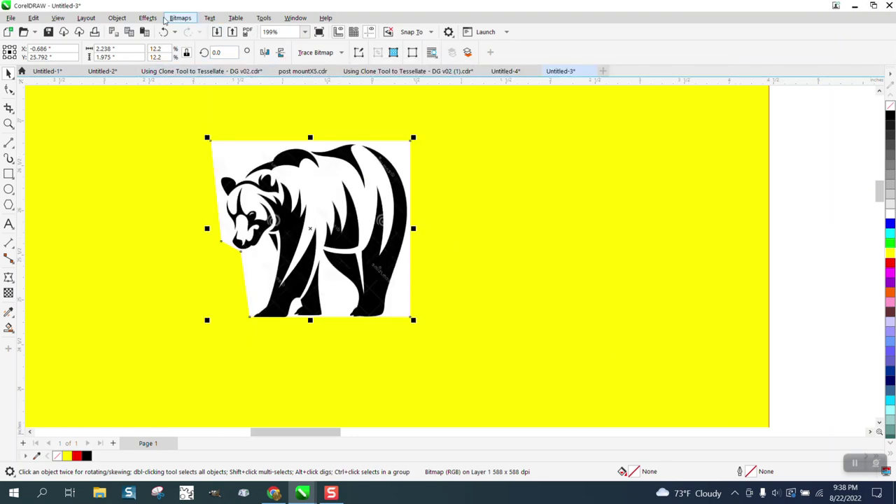
Step: Apply a Tone Curve adjustment to the bear bitmap with the curve's middle point at about X 81, Y 10
left_click(147, 17)
mouse_move(160, 60)
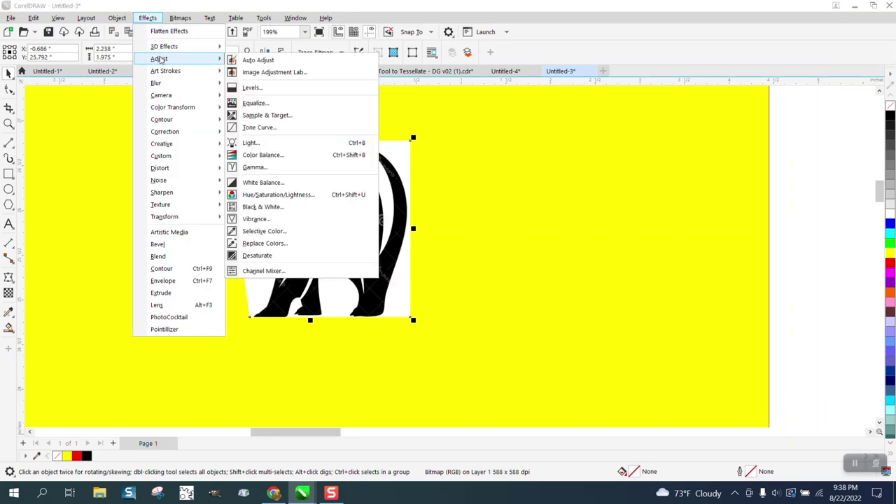
left_click(267, 130)
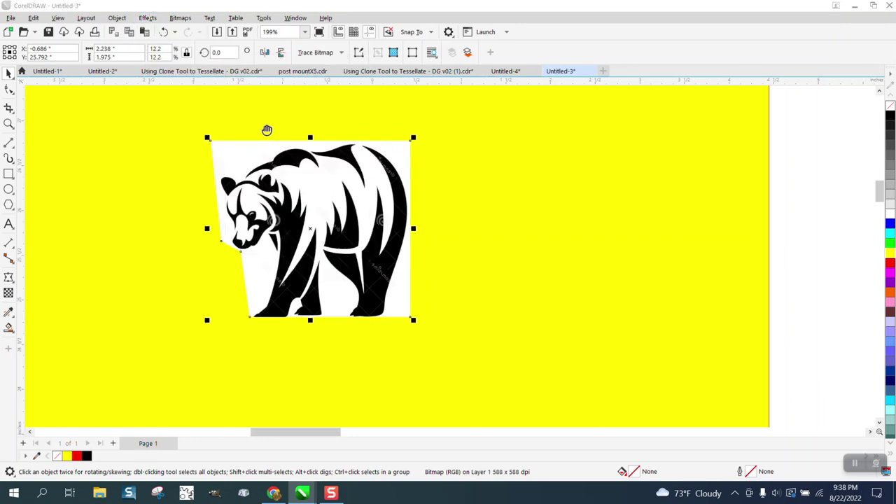
left_click_drag(394, 113, 546, 123)
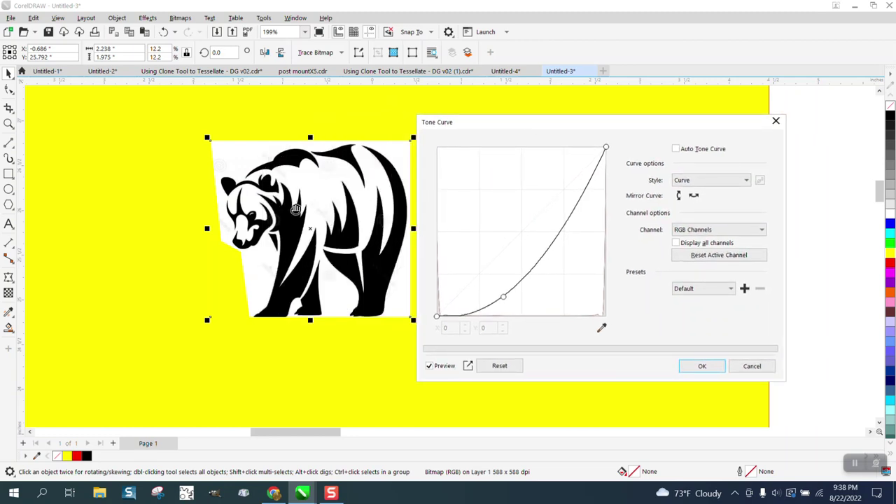
left_click_drag(502, 297, 462, 261)
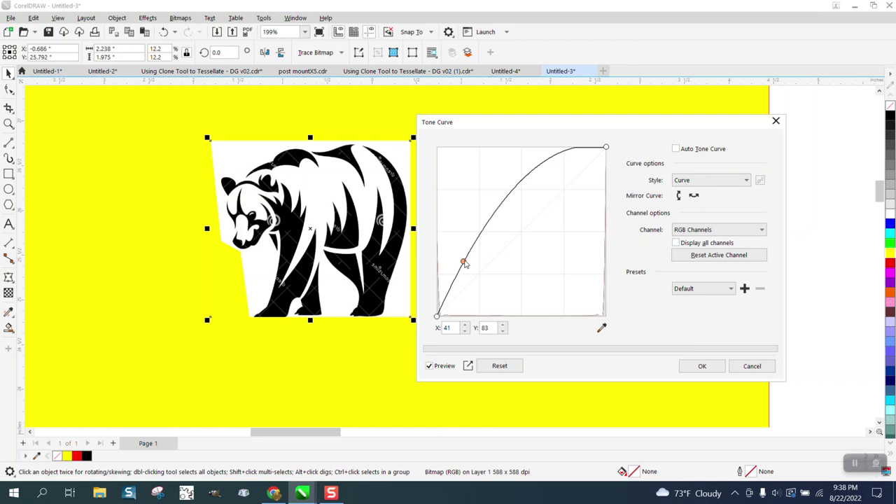
left_click_drag(463, 262, 491, 312)
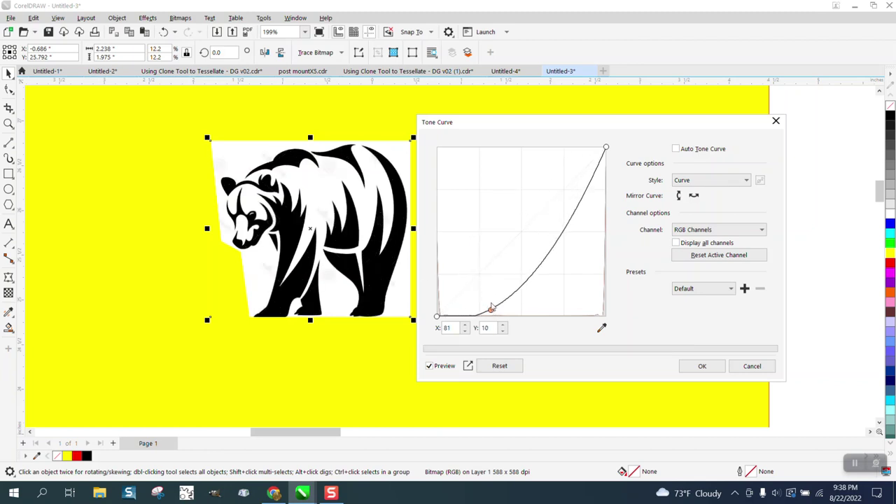
left_click(700, 366)
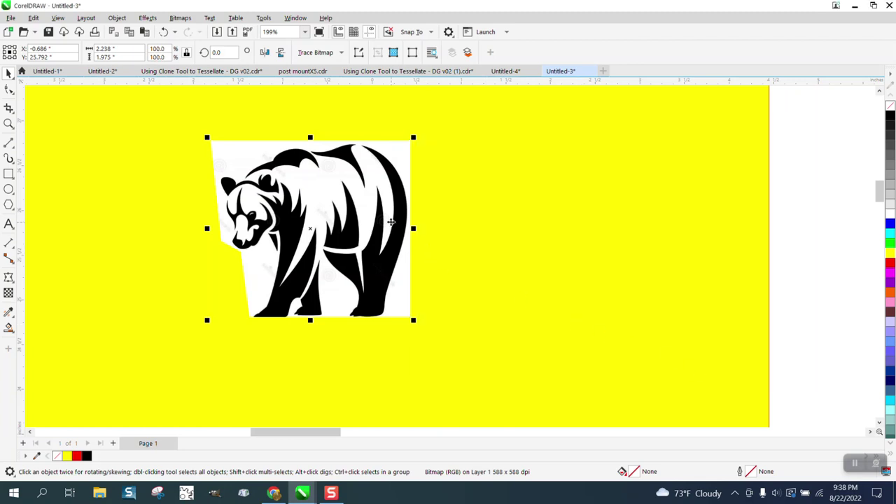
Step: Outline-trace the bear bitmap as Clipart and place the traced bear to the right of the original
left_click(340, 53)
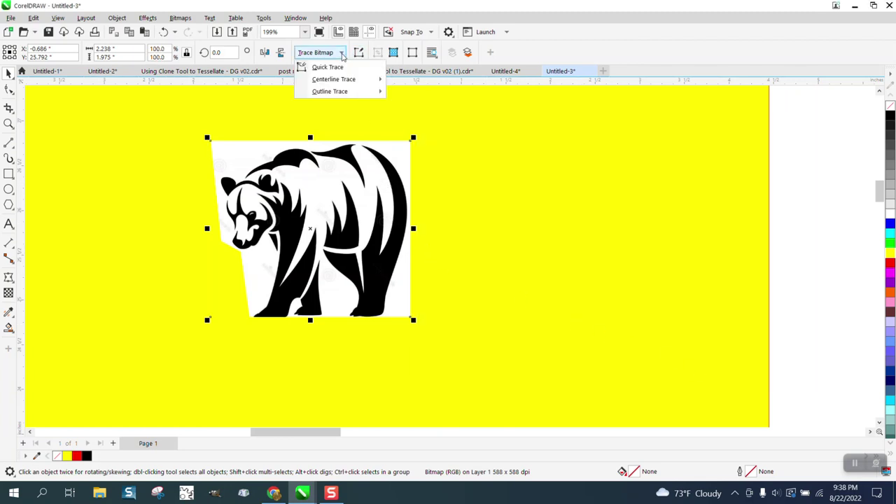
mouse_move(338, 92)
left_click(417, 131)
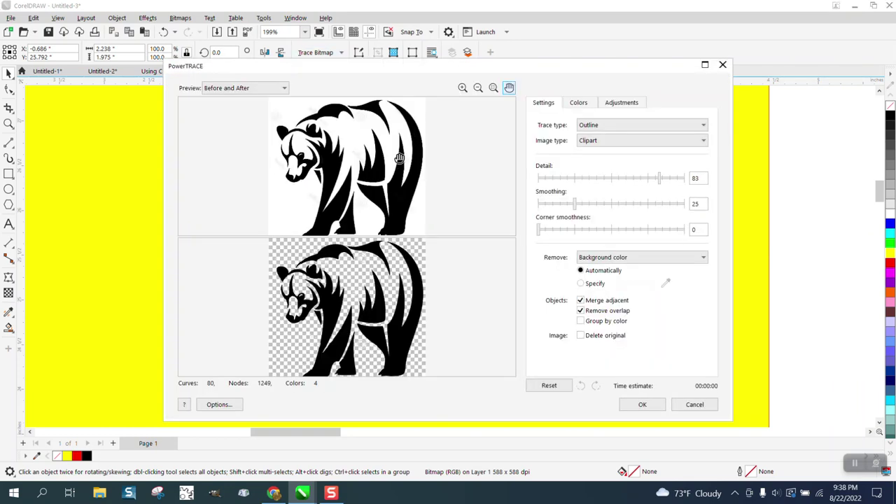
left_click(641, 403)
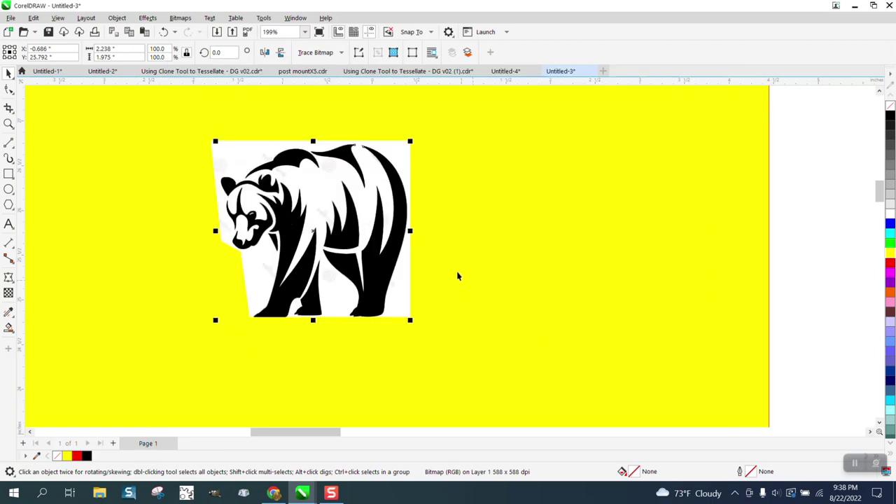
left_click_drag(360, 240, 567, 245)
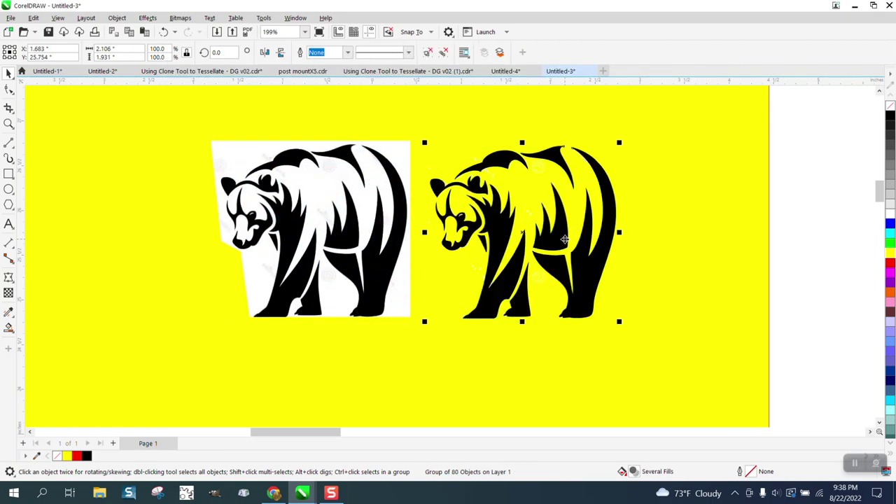
left_click_drag(566, 247, 598, 245)
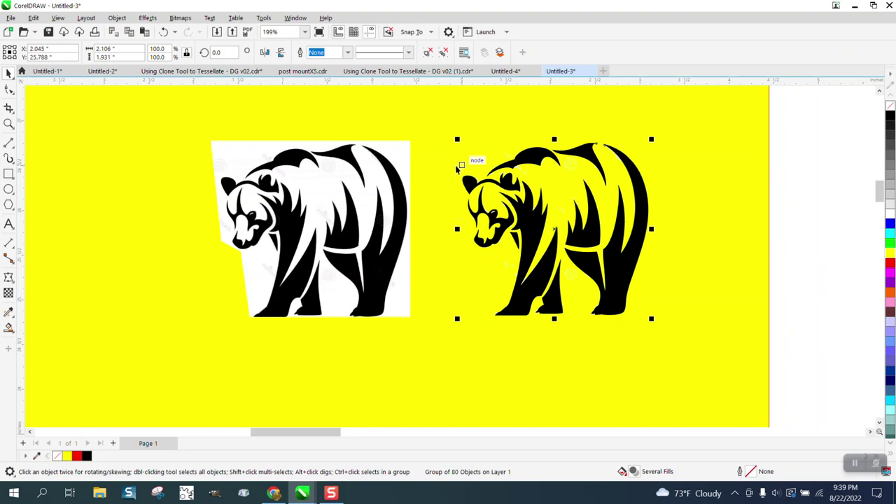
Step: Ungroup the traced bear and delete the yellow background rectangle
left_click(116, 17)
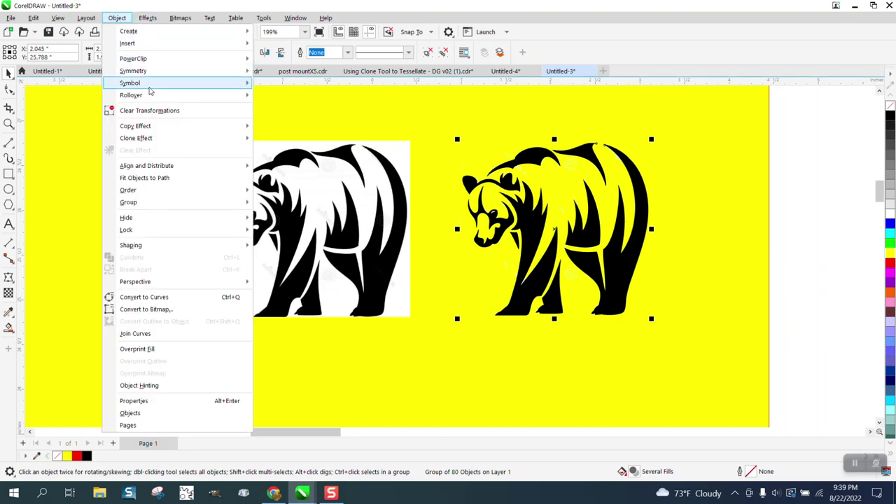
mouse_move(140, 201)
left_click(283, 216)
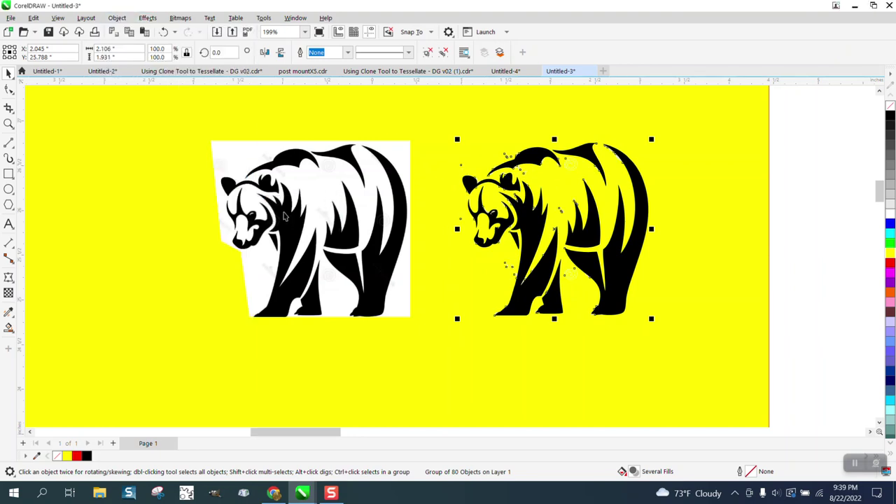
left_click(468, 164)
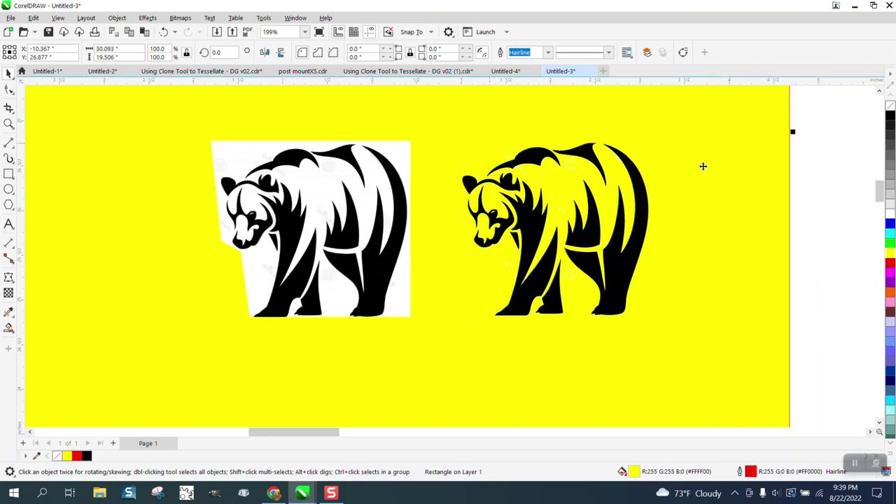
key("Delete")
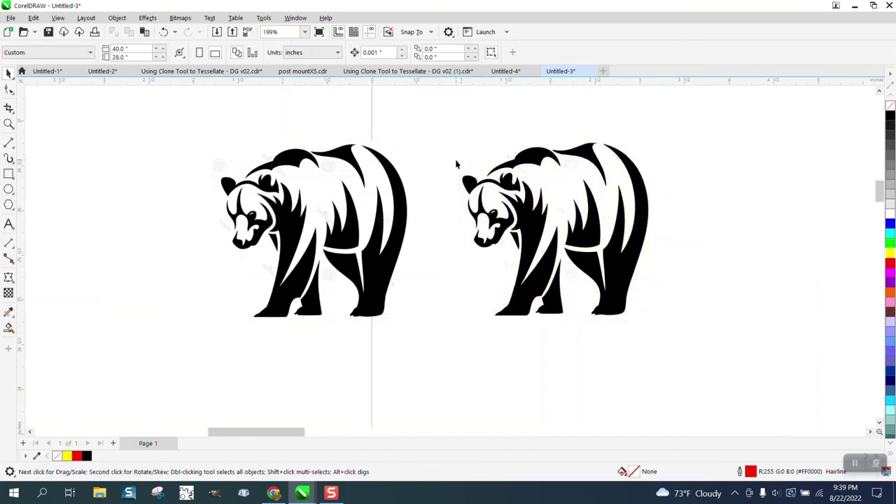
Step: Remove the fill from all traced bear pieces and give them a black hairline outline
left_click_drag(480, 189, 481, 189)
key("Delete")
left_click_drag(451, 129, 682, 335)
left_click(482, 275)
left_click_drag(516, 278, 515, 278)
left_click(507, 279)
left_click_drag(458, 138, 681, 333)
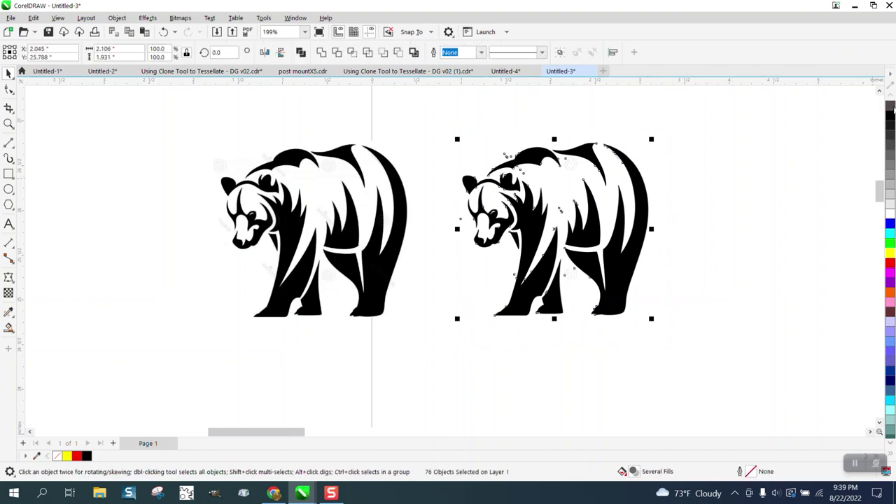
left_click(889, 105)
right_click(889, 115)
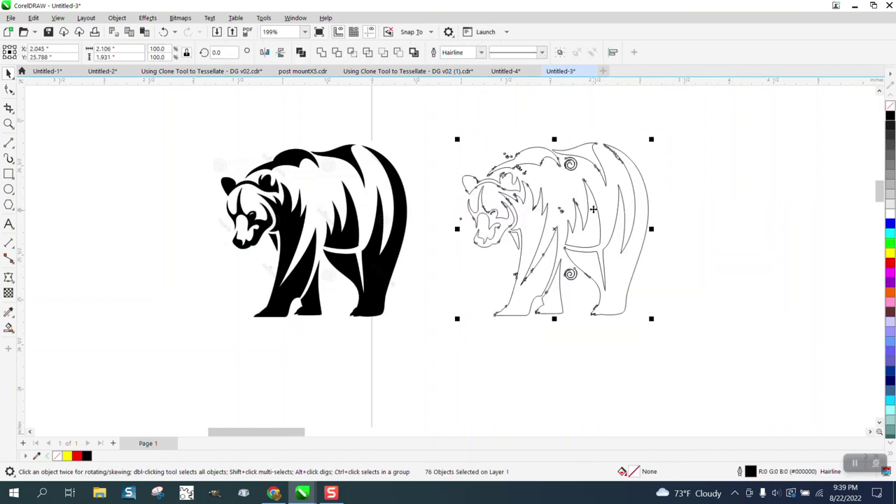
left_click(690, 256)
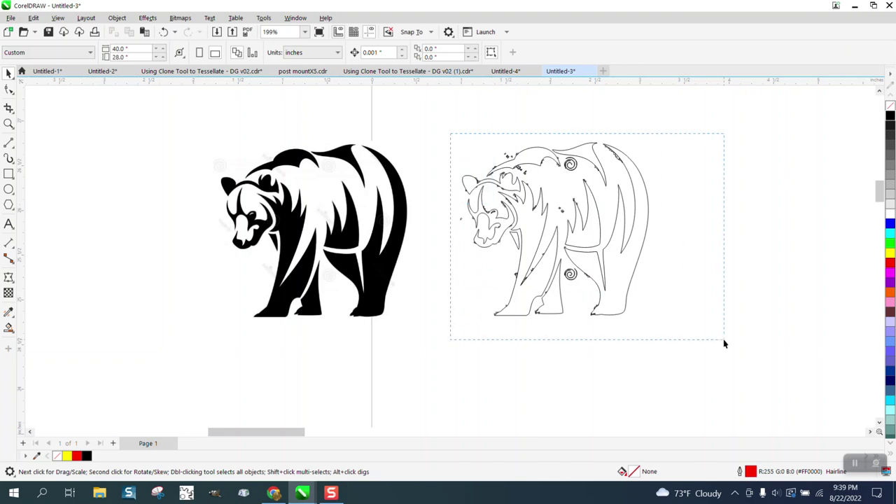
Step: Deselect everything and set the document's nudge distance to 3 inches
left_click_drag(723, 343, 724, 343)
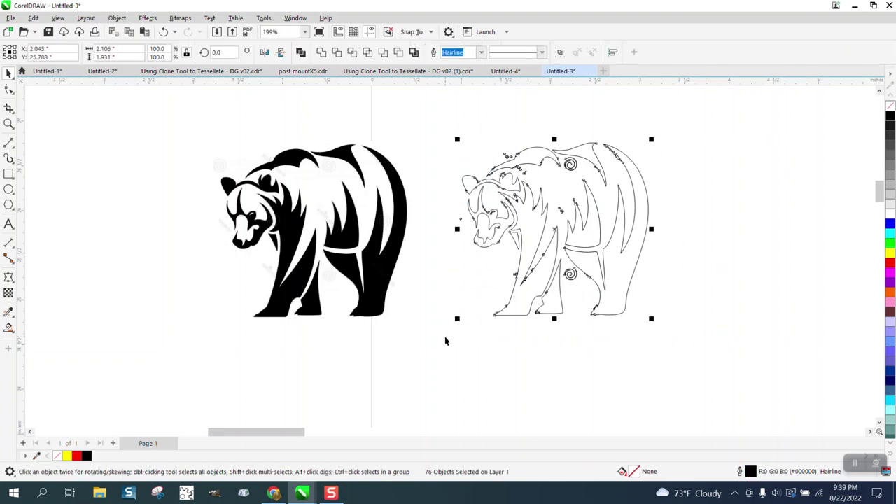
left_click(445, 340)
left_click_drag(383, 53, 343, 54)
type("3")
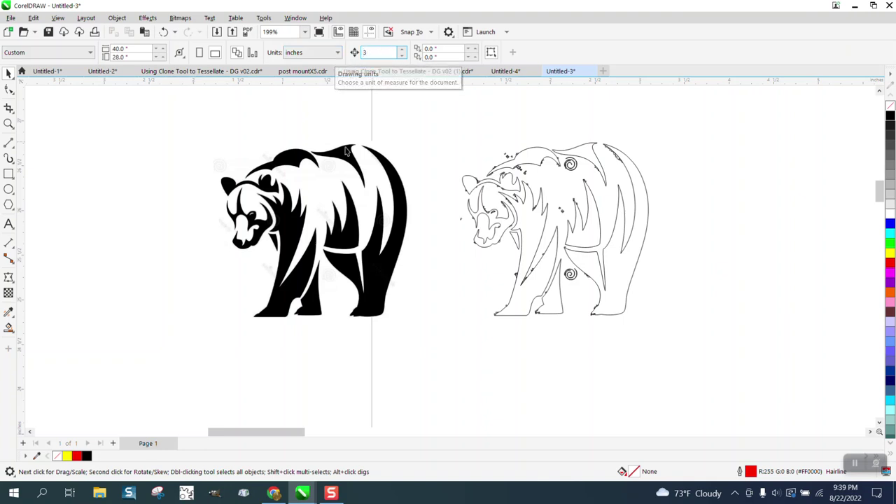
Step: Smart-fill the outline bear's face, ears and shoulder hump in black without outline, nudging each new piece right out of the original
left_click(9, 329)
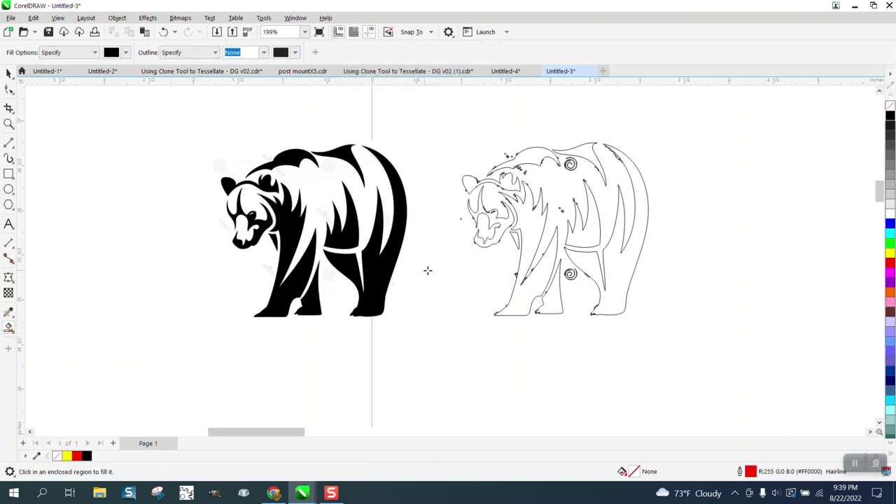
left_click(496, 231)
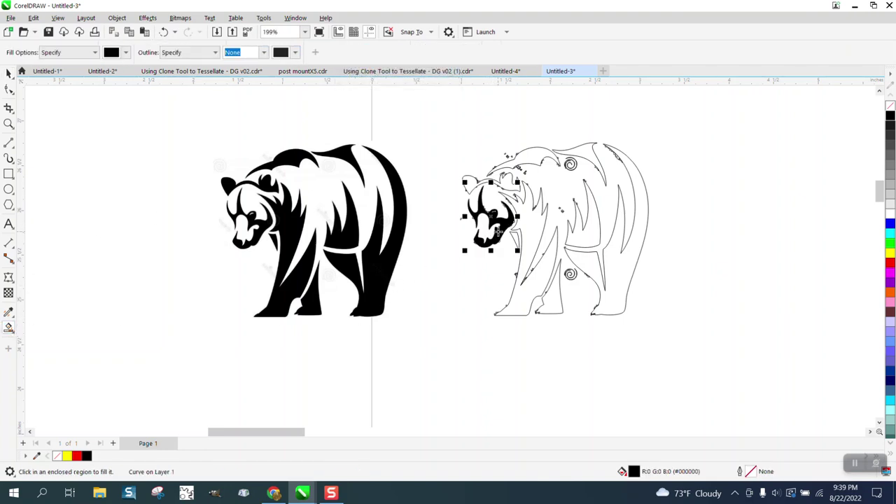
key("Right")
left_click(473, 186)
key("Right")
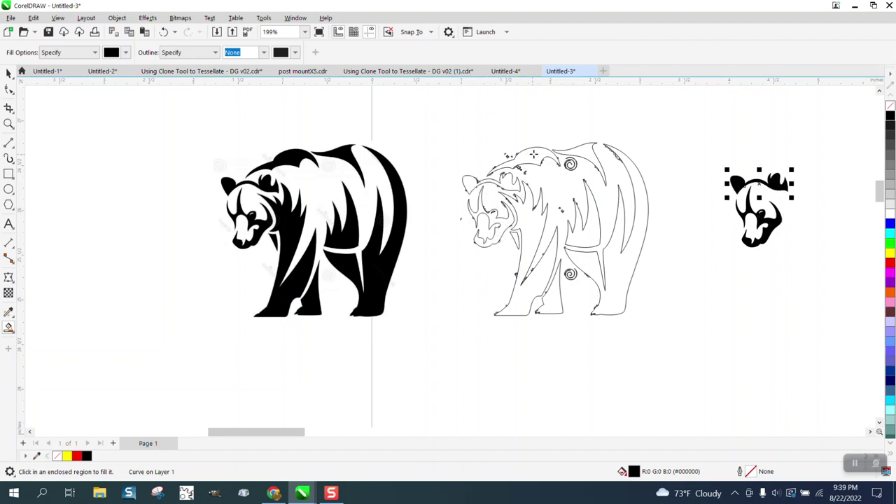
left_click(534, 155)
key("Right")
Step: Smart-fill the outline bear's upper back, rump with hind leg, and flank in black, nudging each piece right to join the copy
left_click(600, 155)
key("Right")
left_click(637, 175)
key("Right")
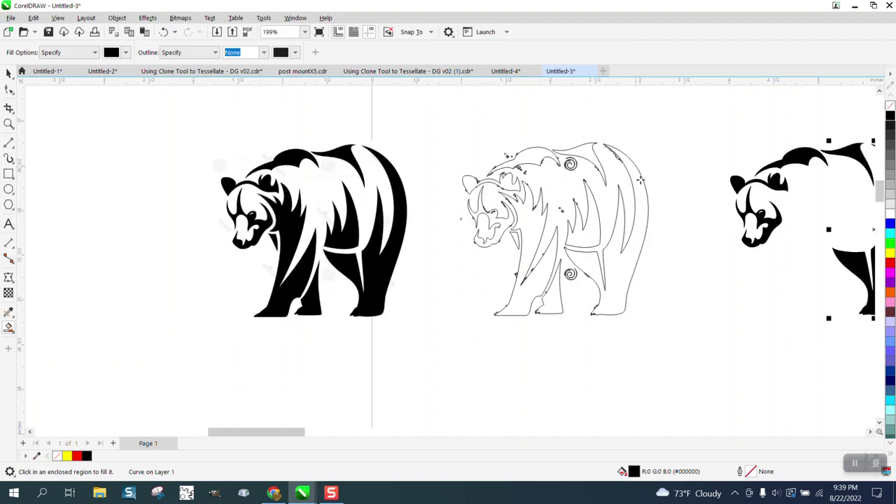
left_click(596, 230)
key("Right")
Step: Smart-fill both front-leg areas in black and nudge them right to complete the filled bear
scroll(560, 279, "down", 1)
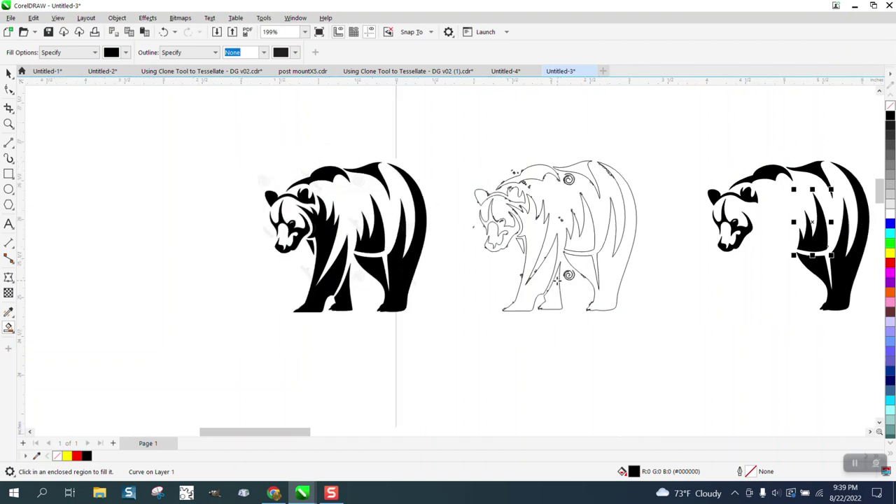
left_click(544, 283)
key("Right")
left_click(550, 295)
key("Right")
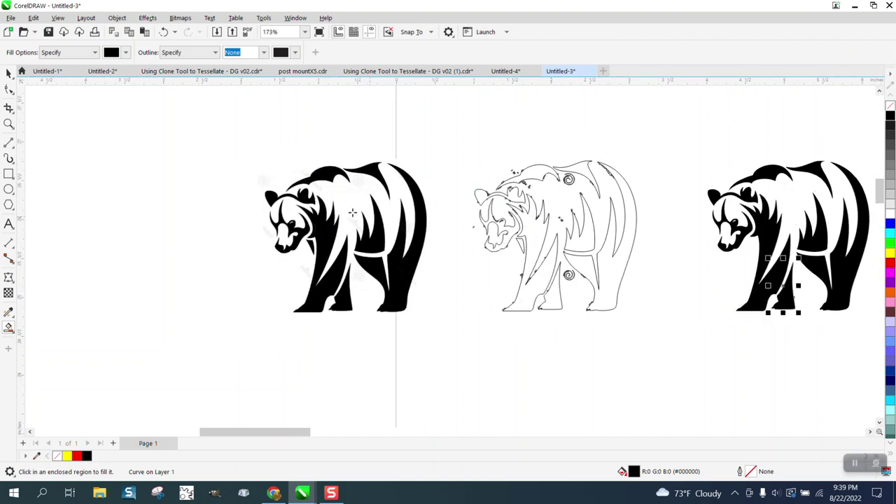
Step: Select the outline bear and the filled bear in turn to compare their object counts
left_click(8, 123)
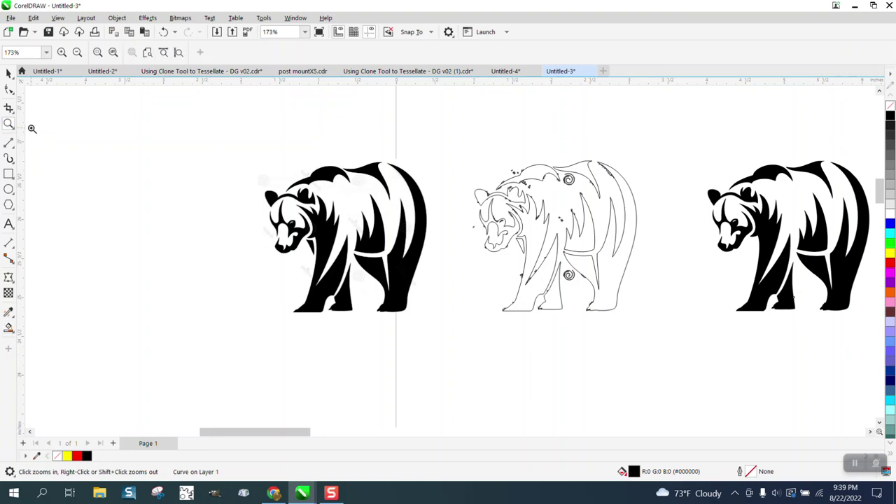
left_click(9, 73)
left_click_drag(462, 130, 482, 190)
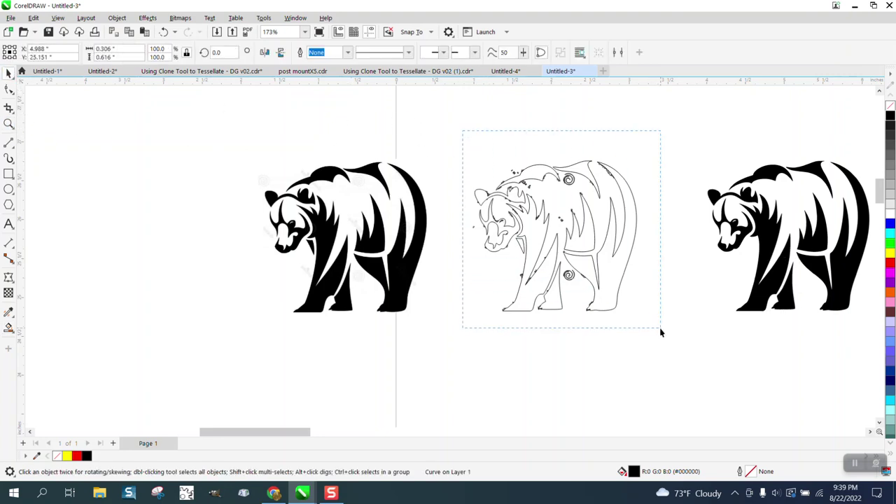
left_click_drag(660, 328, 660, 334)
scroll(592, 348, "down", 1)
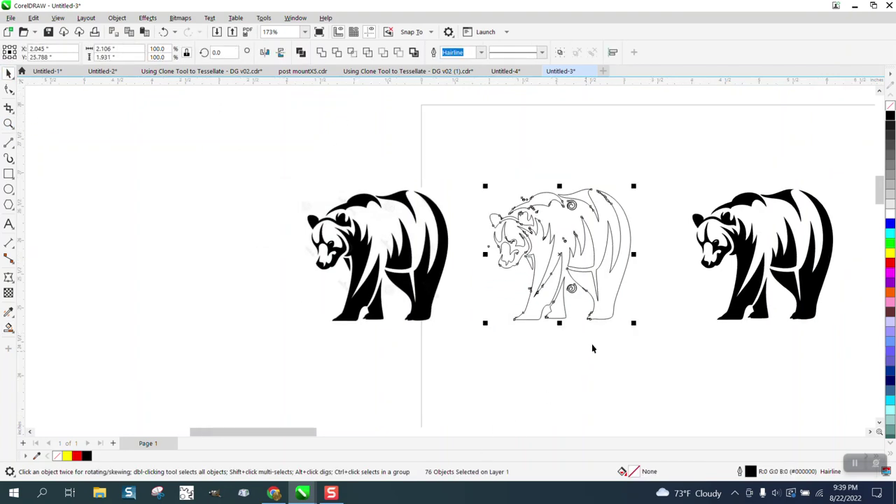
left_click_drag(668, 175, 862, 334)
scroll(744, 380, "right", 2)
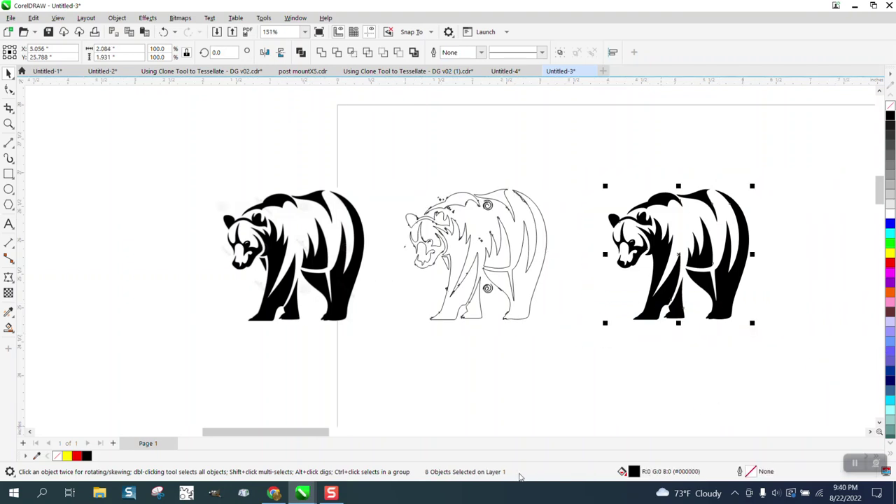
Step: Draw a yellow rectangle with a red outline, about 3.19 by 2.28 in, over the filled bear and send it to the back
left_click(9, 174)
left_click_drag(574, 177, 791, 330)
right_click(889, 266)
left_click(890, 254)
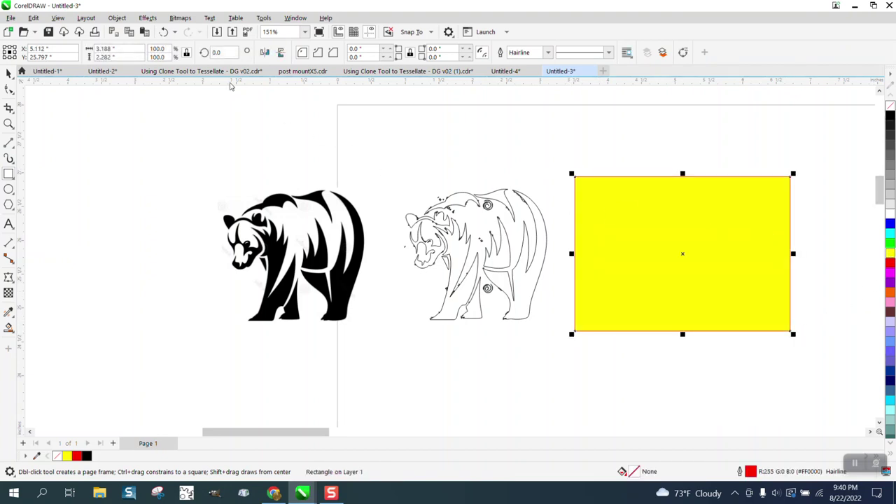
left_click(144, 18)
mouse_move(117, 18)
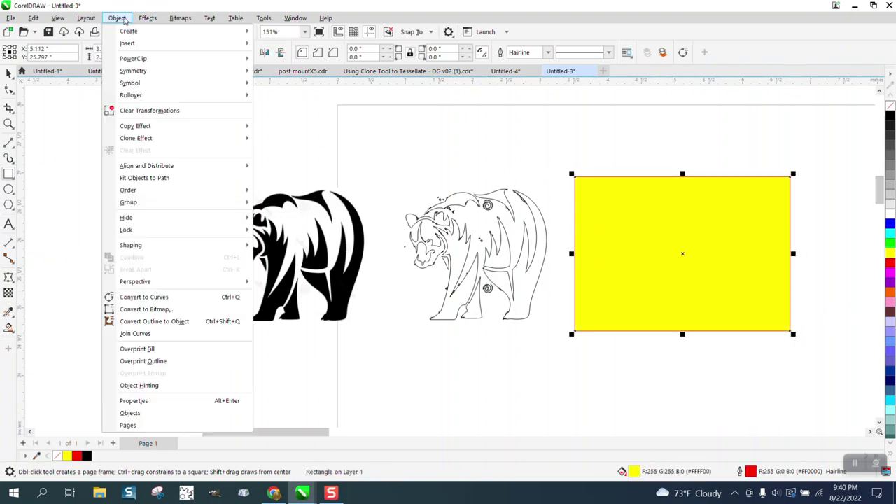
mouse_move(134, 190)
left_click(306, 203)
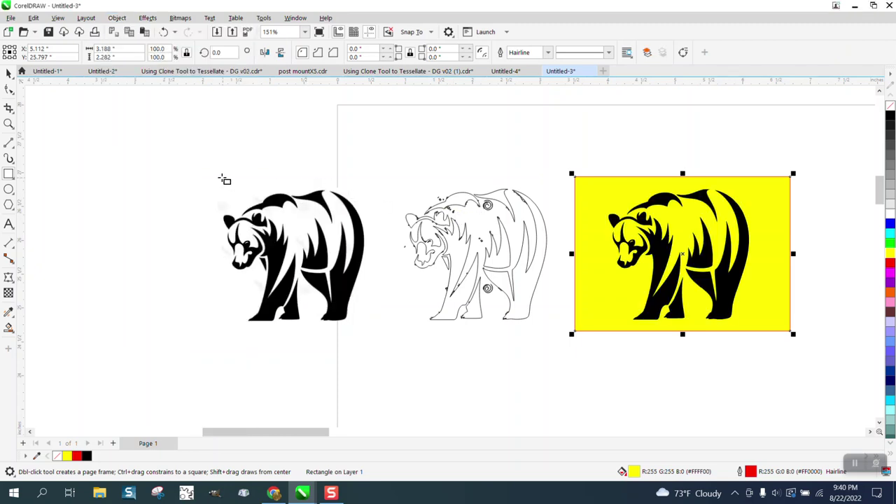
Step: Delete the bear bitmap and the outline-only traced bear
left_click(9, 73)
left_click_drag(202, 140, 564, 352)
key("Delete")
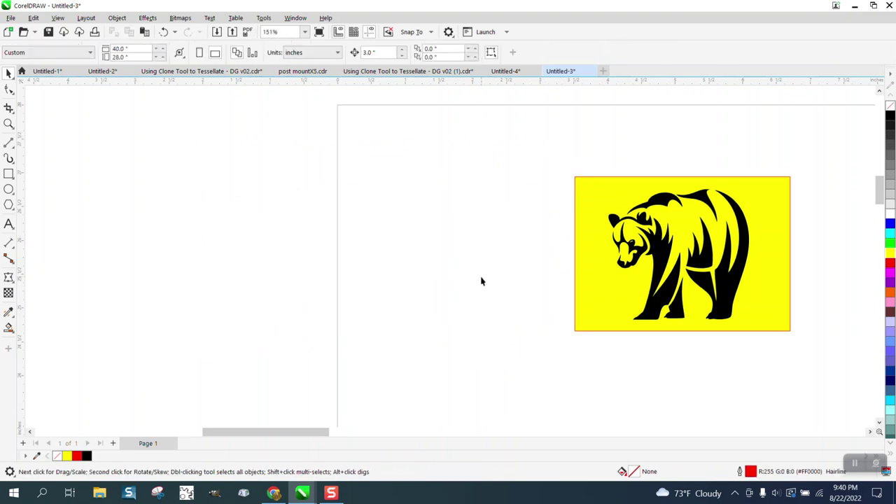
Step: Delete the larger bear with its yellow background, and the yellow rectangle behind the smart-filled bear
scroll(480, 281, "right", 5)
scroll(612, 278, "down", 2)
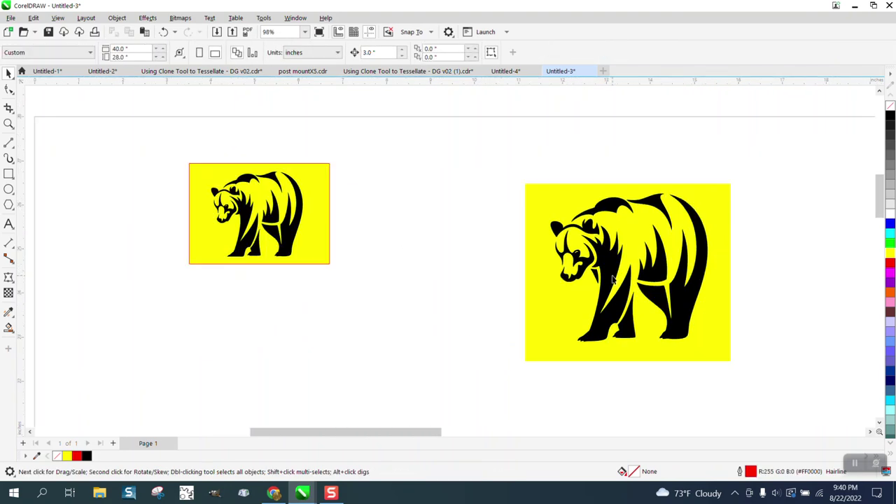
left_click_drag(773, 368, 774, 370)
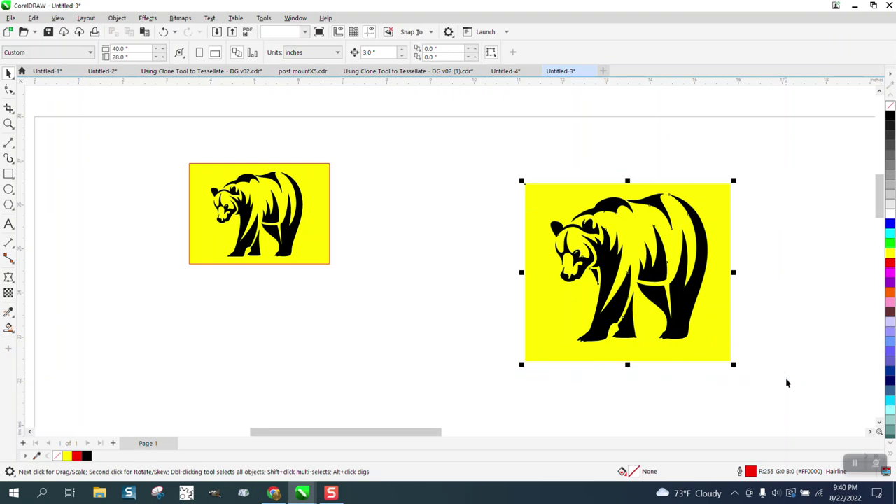
key("Delete")
left_click(325, 249)
key("Delete")
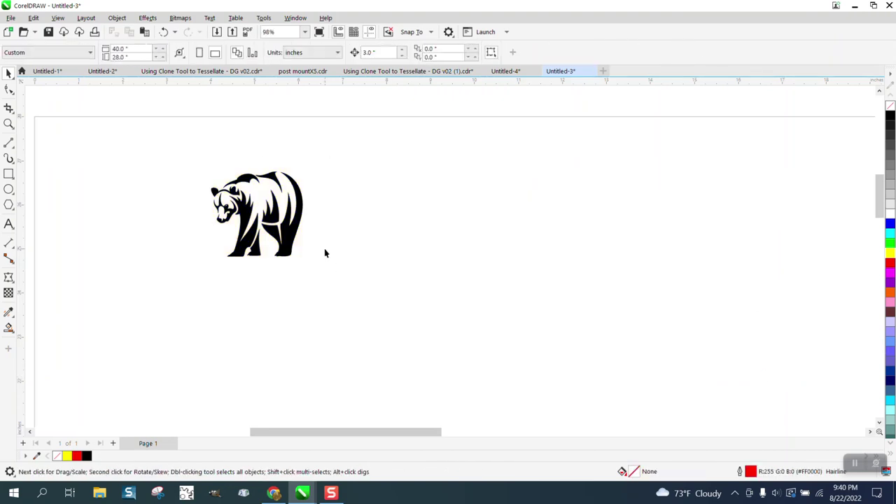
Step: Draw a yellow rectangle about 2.69 by 2.30 in around the remaining bear and send it to the back of the page
left_click(8, 123)
left_click_drag(188, 170, 368, 278)
left_click(350, 242)
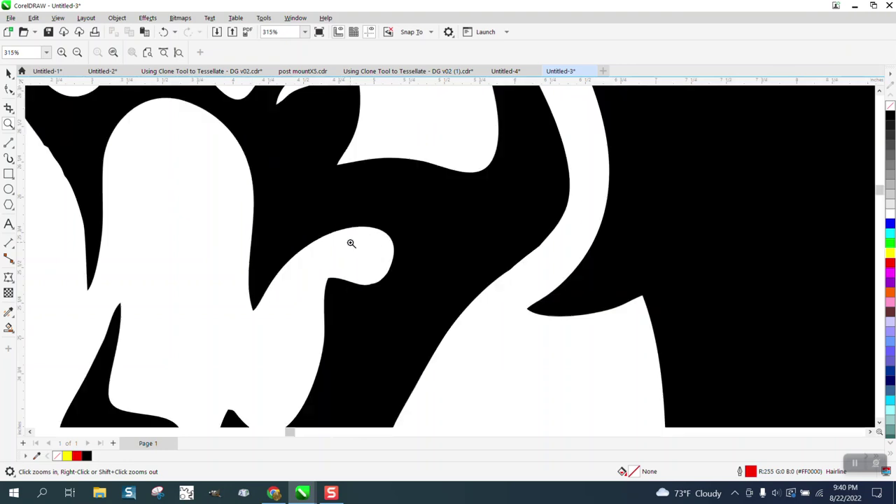
left_click(359, 250)
scroll(359, 250, "down", 5)
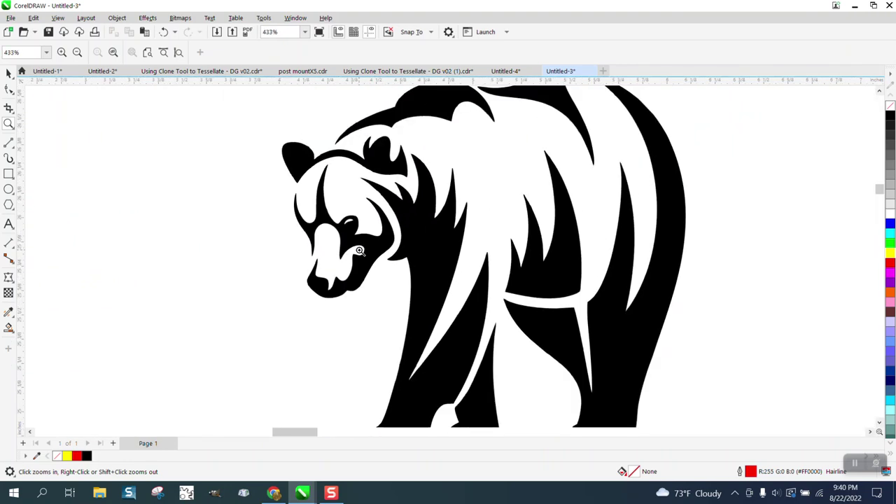
left_click(8, 173)
left_click_drag(319, 166, 521, 339)
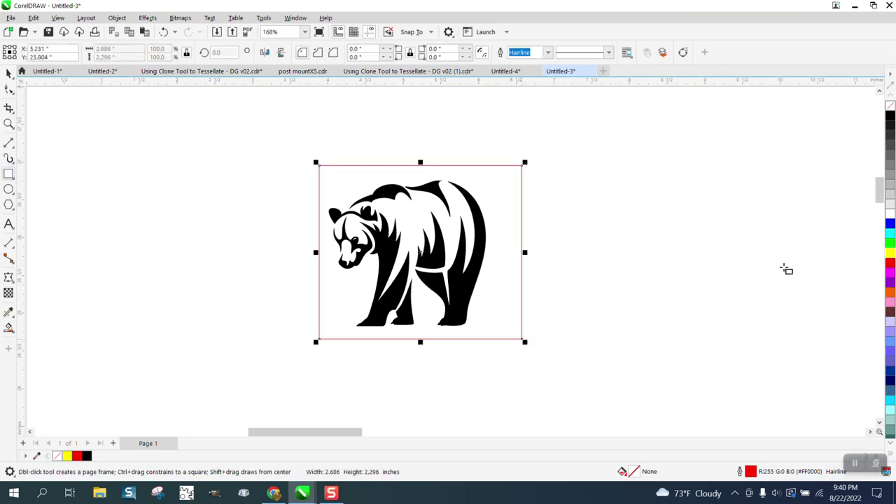
left_click(889, 256)
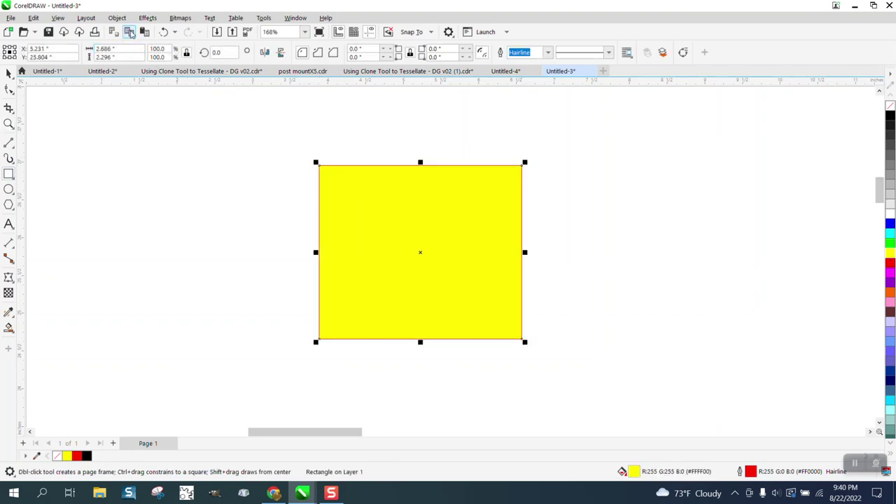
left_click(117, 17)
mouse_move(129, 206)
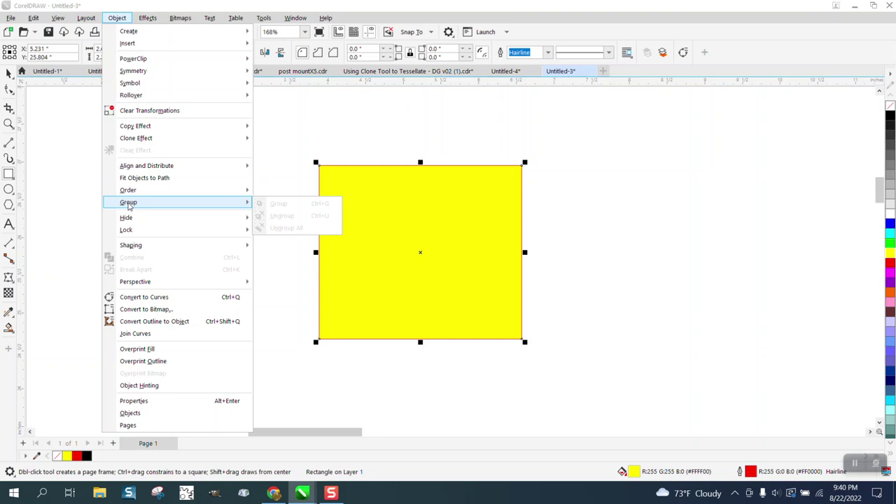
mouse_move(130, 189)
left_click(308, 204)
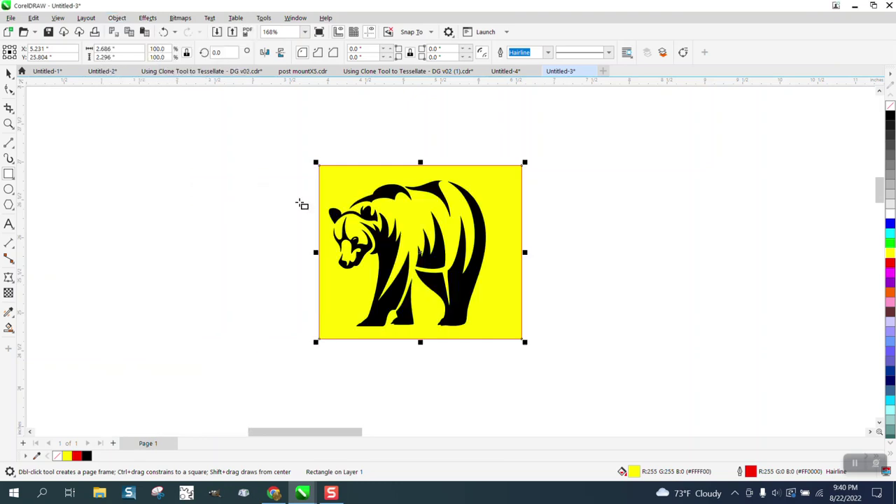
left_click(9, 123)
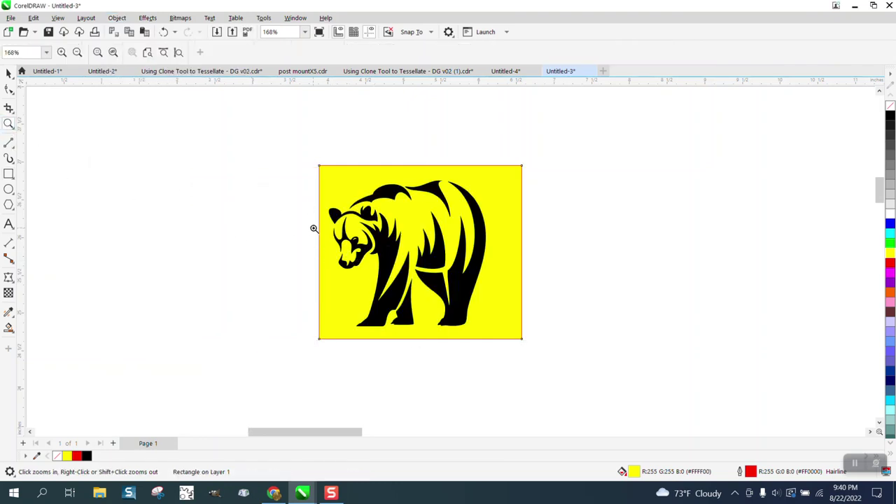
scroll(406, 267, "up", 4)
scroll(395, 263, "down", 3)
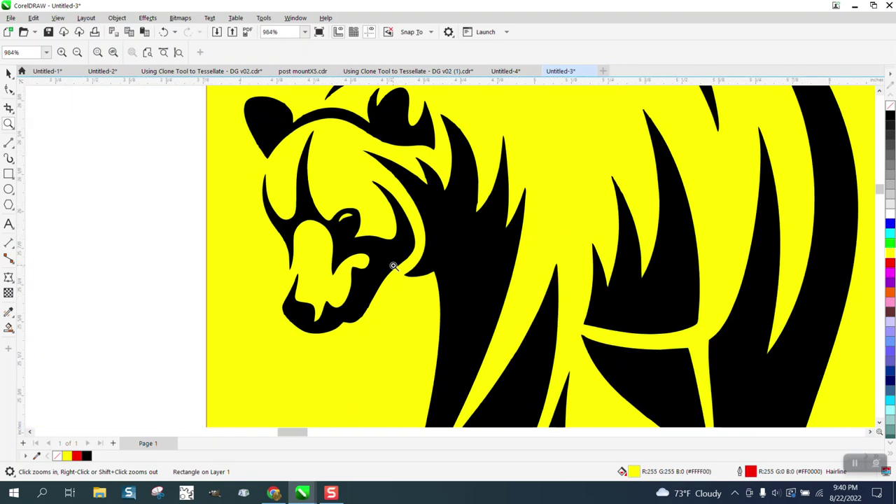
scroll(393, 265, "down", 1)
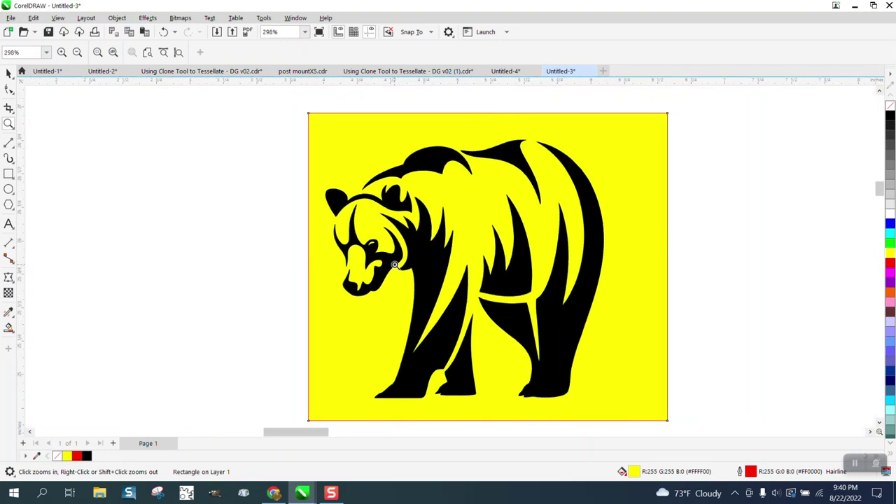